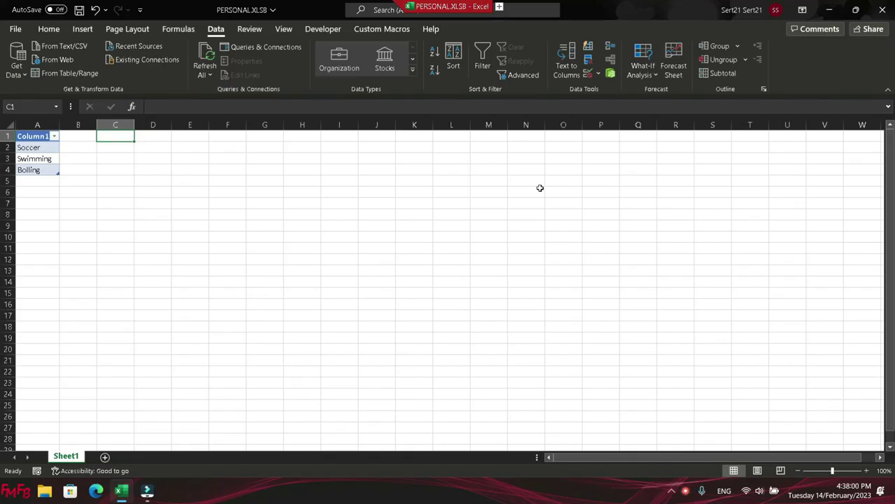
- In E1, begin a =FILTER(INDIRECT("Table1"), ISNUMBER(...)) formula
{"action": "left_click", "coordinate": [202, 138]}
{"action": "type", "text": "=filter()"}
{"action": "key", "text": "Return"}
{"action": "key", "text": "Return"}
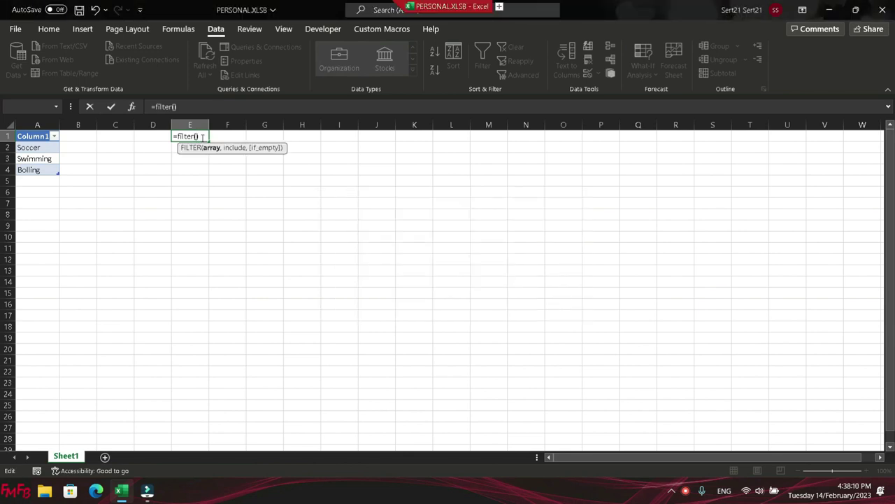
{"action": "type", "text": "indirect()"}
{"action": "key", "text": "Left"}
{"action": "type", "text": "\"\""}
{"action": "type", "text": "Table1"}
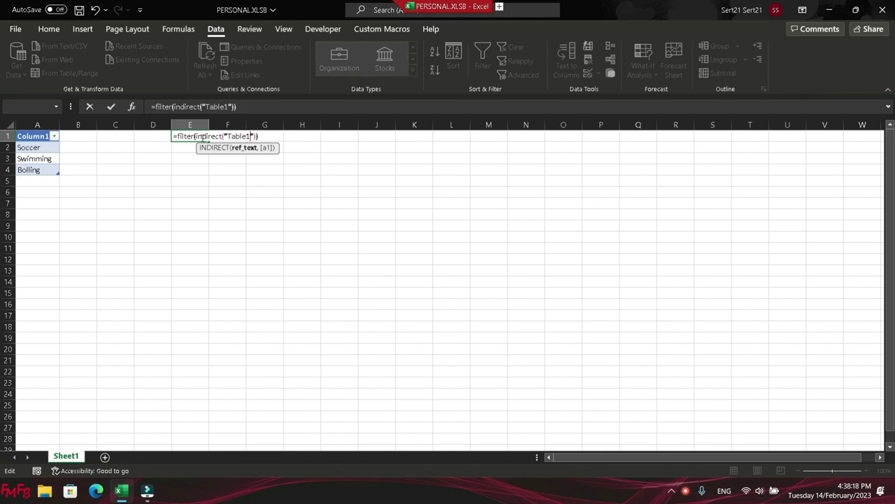
{"action": "key", "text": "Right"}
{"action": "key", "text": "Right"}
{"action": "type", "text": ",isnumber()"}
- Nest SEARCH(C1, INDIRECT("Table1")) inside ISNUMBER as the FILTER condition
{"action": "key", "text": "Left"}
{"action": "type", "text": "search()"}
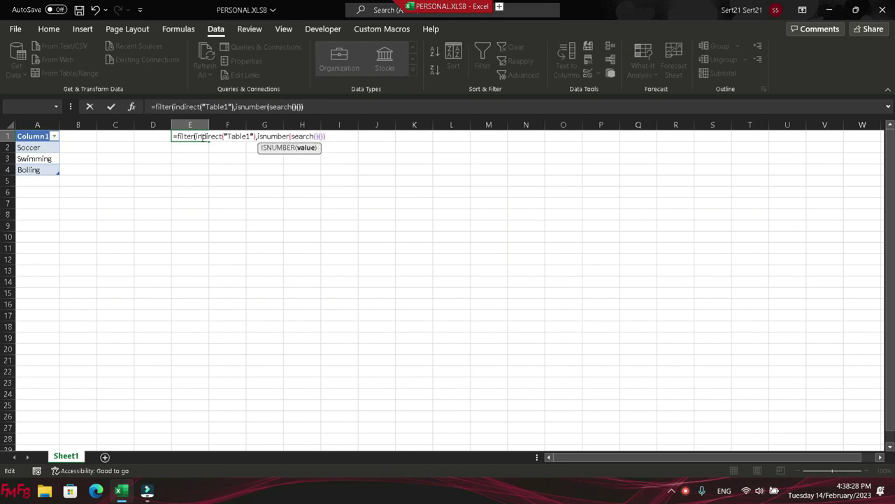
{"action": "key", "text": "BackSpace"}
{"action": "key", "text": "Left"}
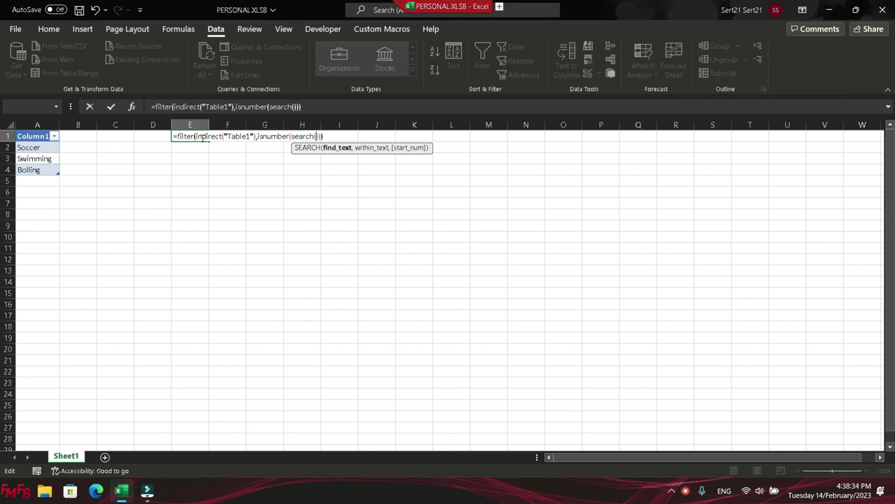
{"action": "left_click", "coordinate": [117, 138]}
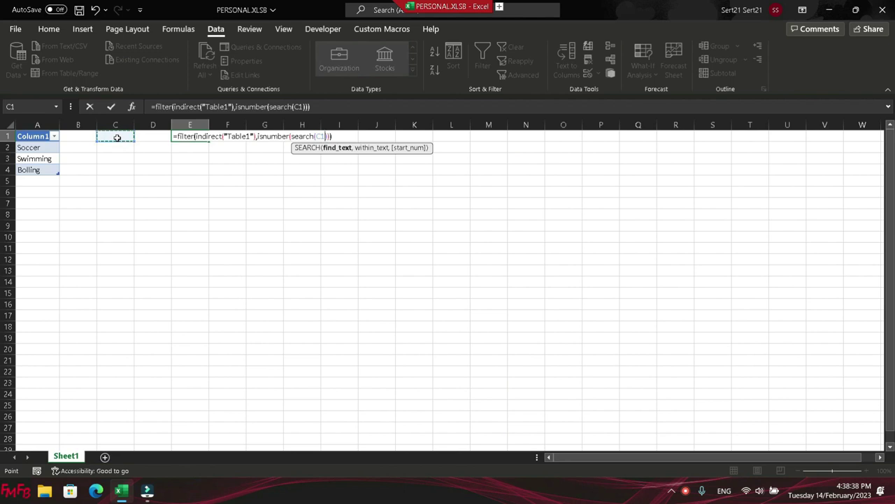
{"action": "type", "text": ","}
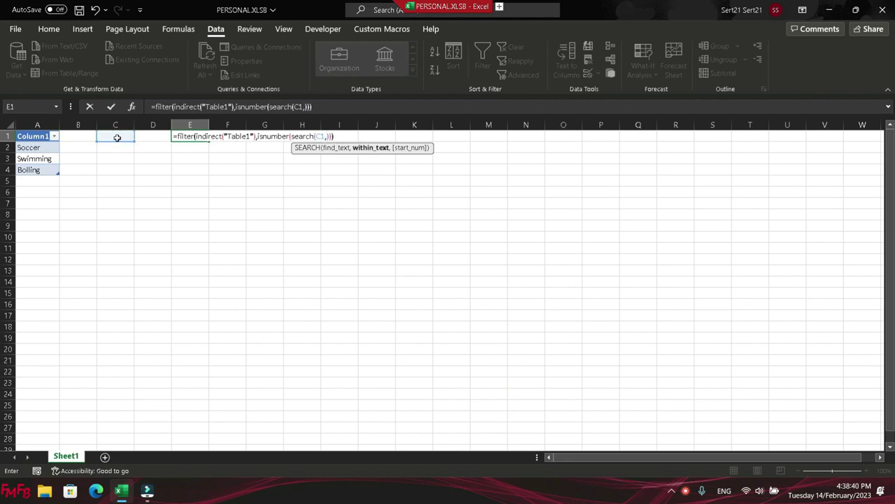
{"action": "type", "text": "indirect"}
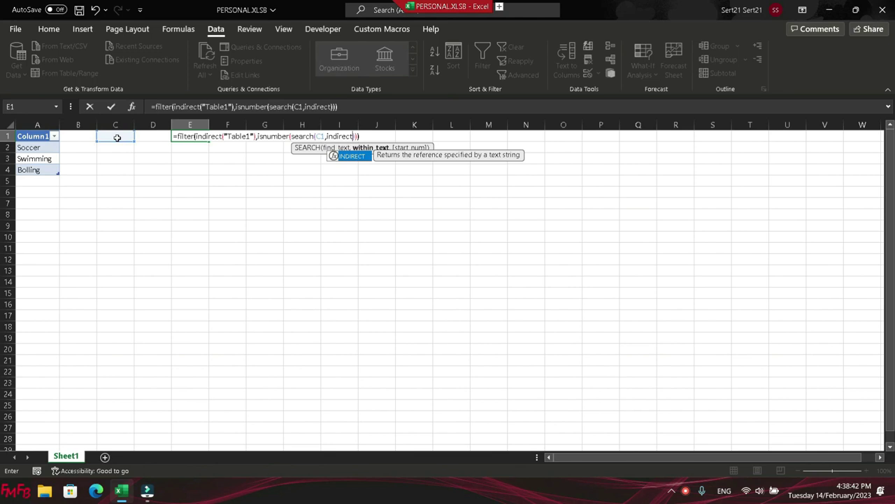
{"action": "type", "text": "()"}
{"action": "key", "text": "Return"}
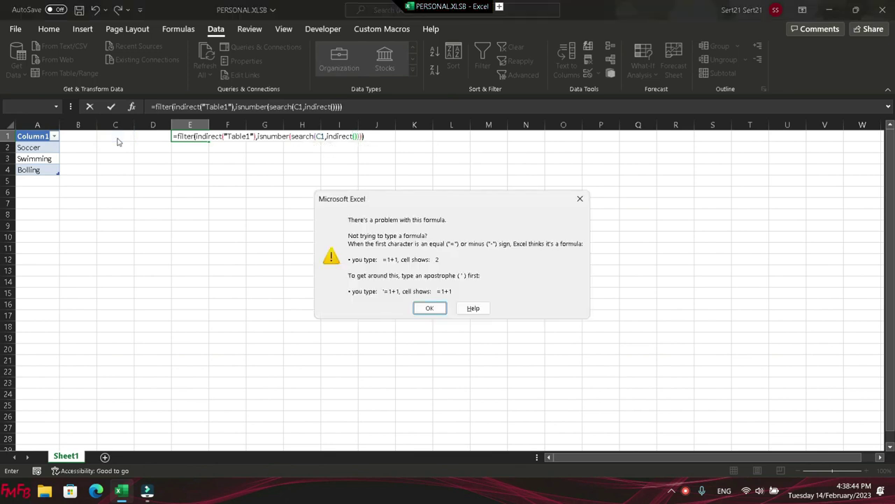
{"action": "key", "text": "Return"}
{"action": "type", "text": "\"\""}
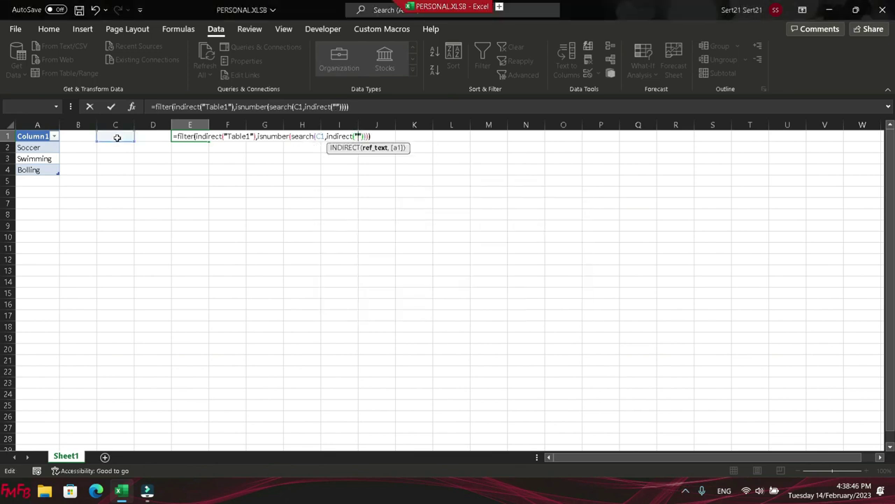
{"action": "type", "text": "Table1"}
- Commit the FILTER formula, then wrap it in TRANSPOSE so Soccer, Swimming, Bolling spill across E1:G1
{"action": "key", "text": "Return"}
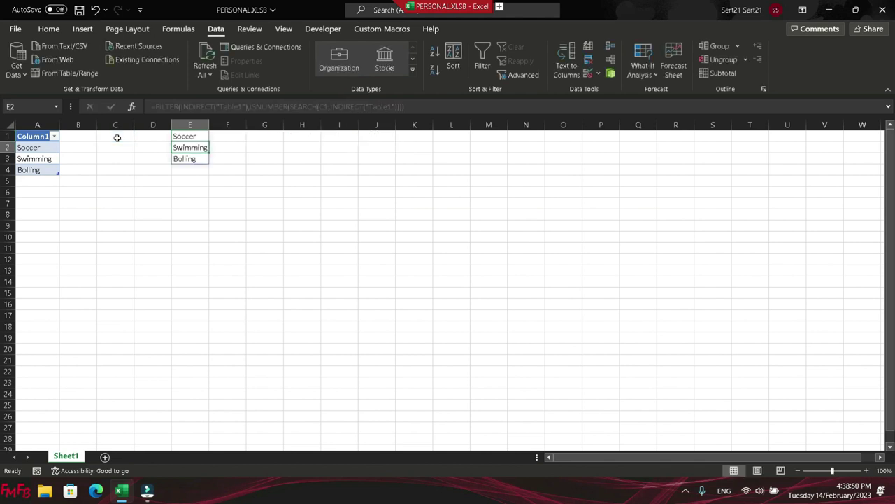
{"action": "left_click", "coordinate": [116, 138]}
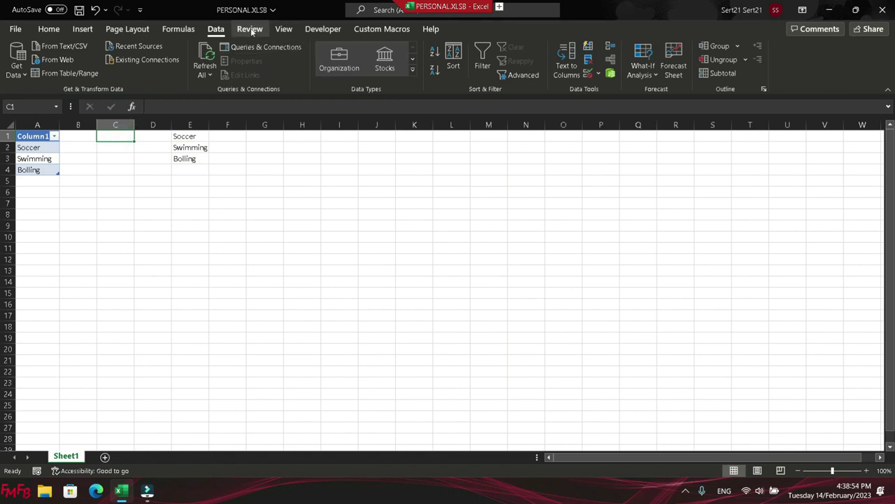
{"action": "left_click", "coordinate": [183, 137]}
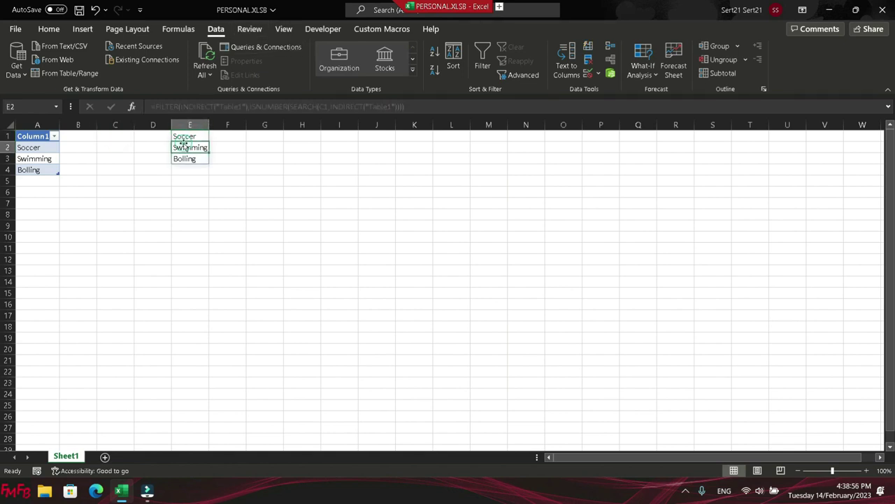
{"action": "double_click", "coordinate": [183, 137]}
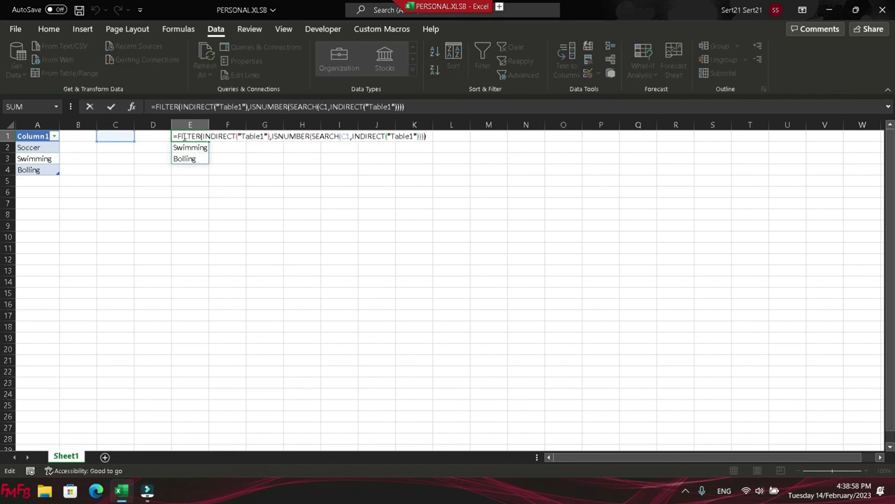
{"action": "key", "text": "Home"}
{"action": "key", "text": "Right"}
{"action": "type", "text": "transpose"}
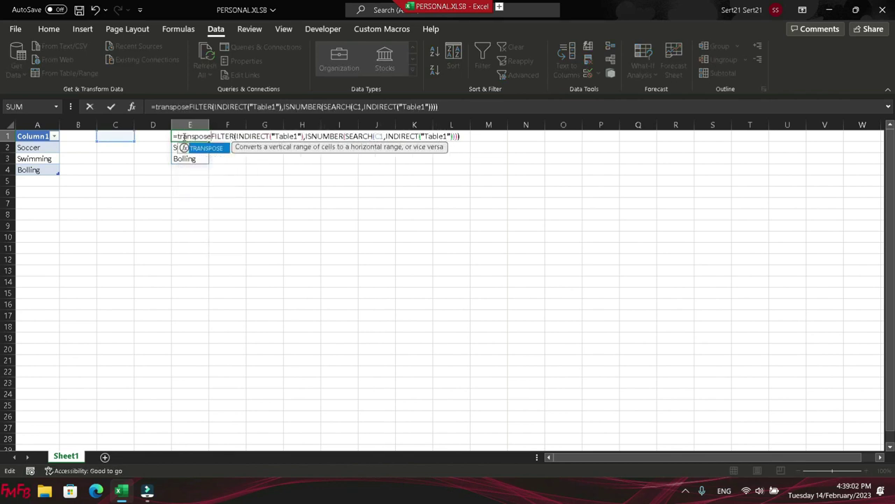
{"action": "type", "text": "("}
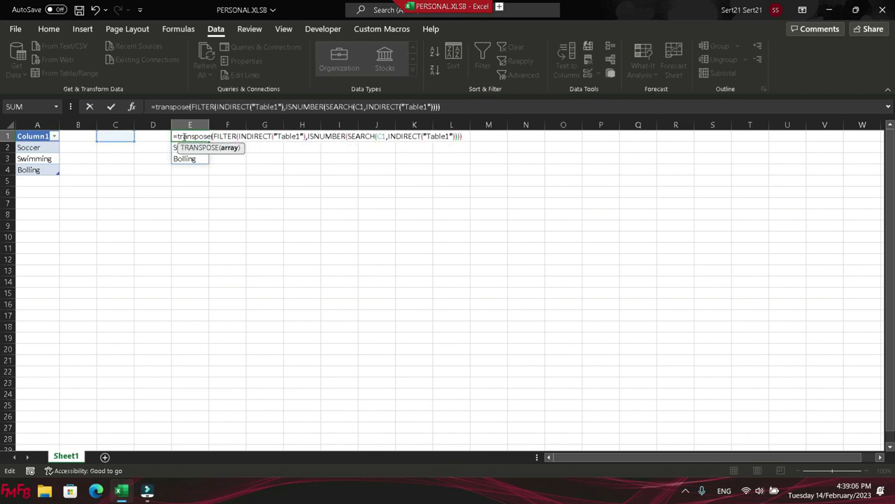
{"action": "key", "text": "End"}
{"action": "type", "text": ")"}
{"action": "key", "text": "Return"}
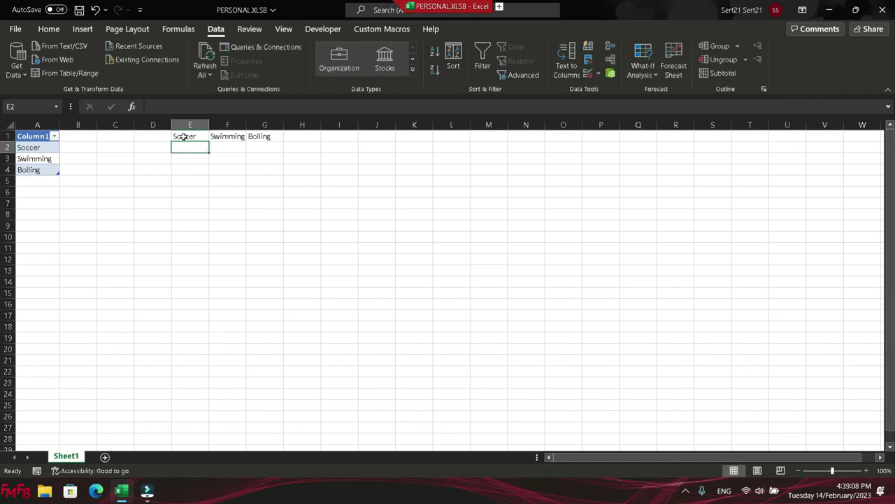
- Give C1 List data validation with source =$E$1#, the E1 spill range
{"action": "left_click", "coordinate": [183, 136]}
{"action": "key", "text": "Left"}
{"action": "key", "text": "Left"}
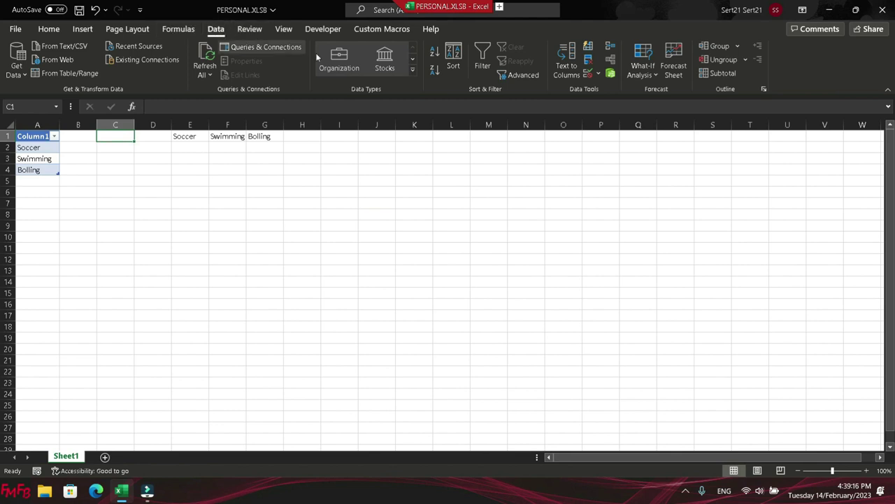
{"action": "left_click", "coordinate": [589, 74]}
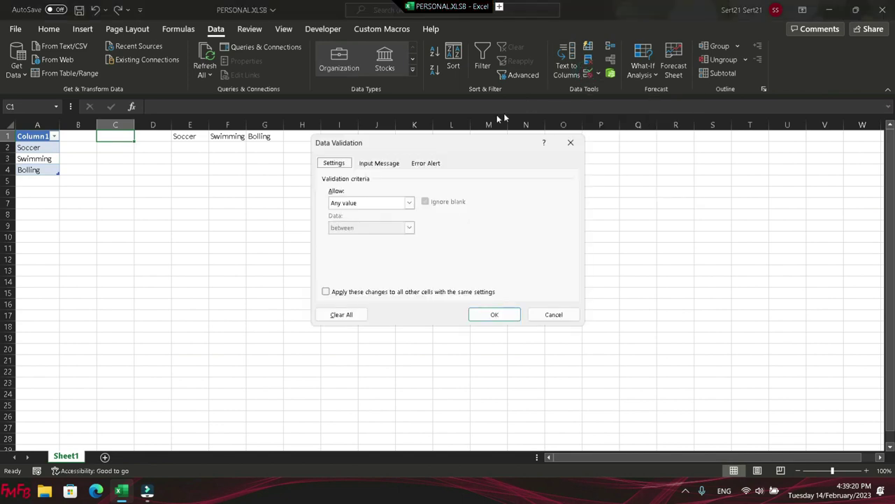
{"action": "left_click", "coordinate": [403, 204]}
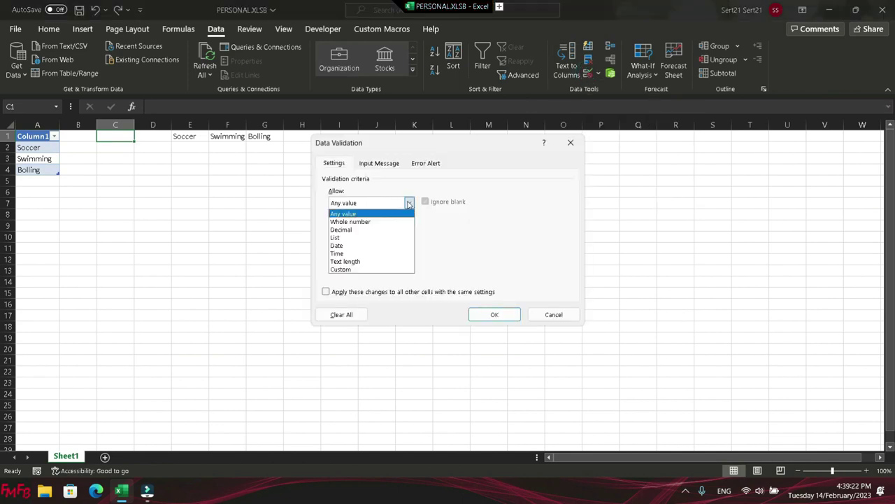
{"action": "left_click", "coordinate": [401, 241]}
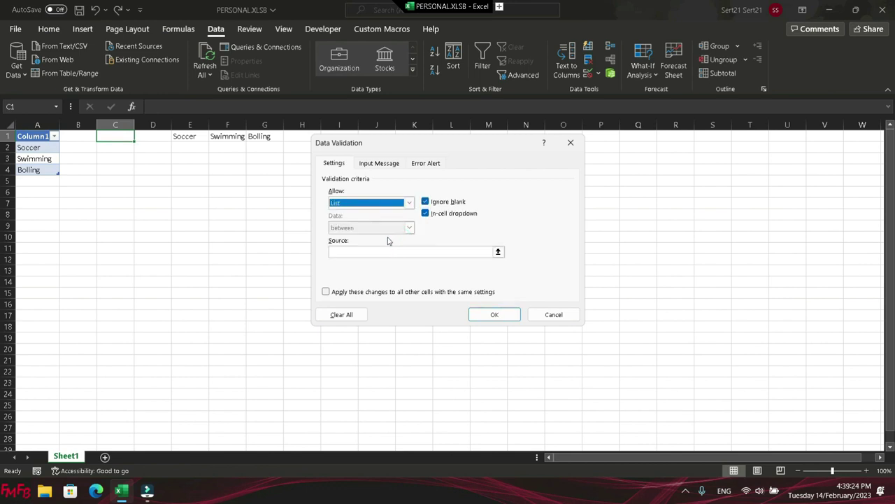
{"action": "left_click", "coordinate": [362, 251]}
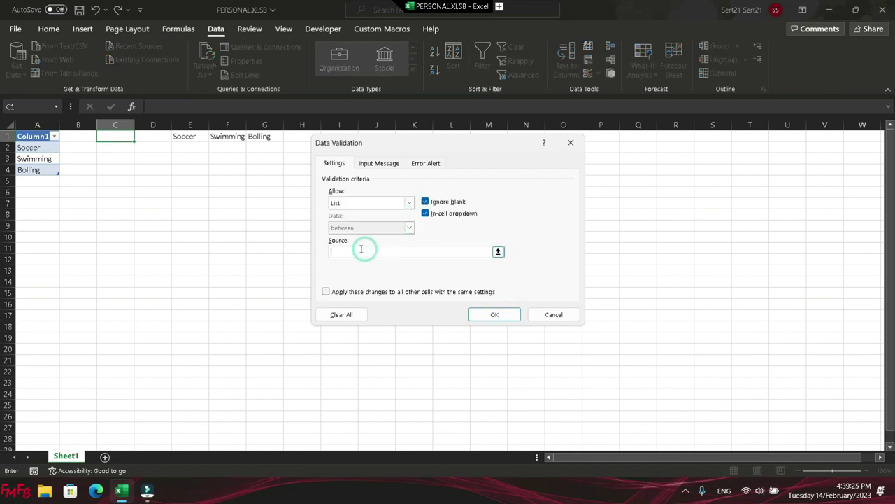
{"action": "left_click", "coordinate": [194, 137]}
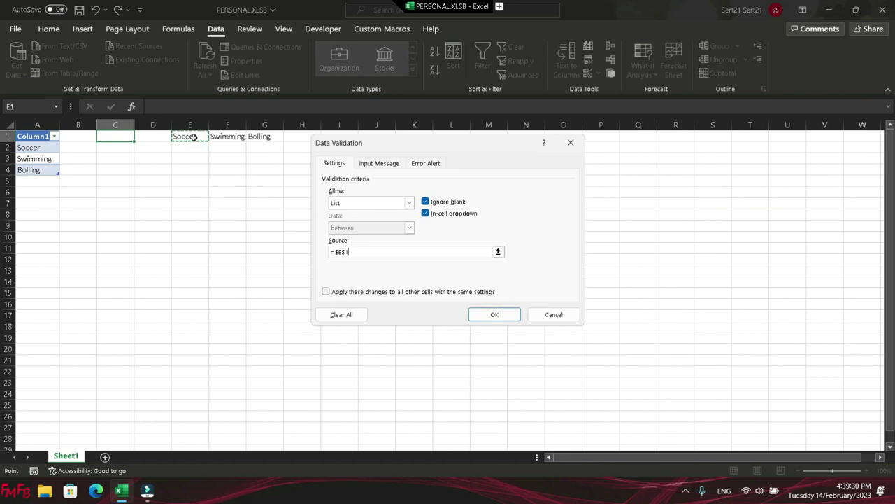
{"action": "key", "text": "Left"}
{"action": "key", "text": "Left"}
{"action": "key", "text": "Left"}
{"action": "key", "text": "Down"}
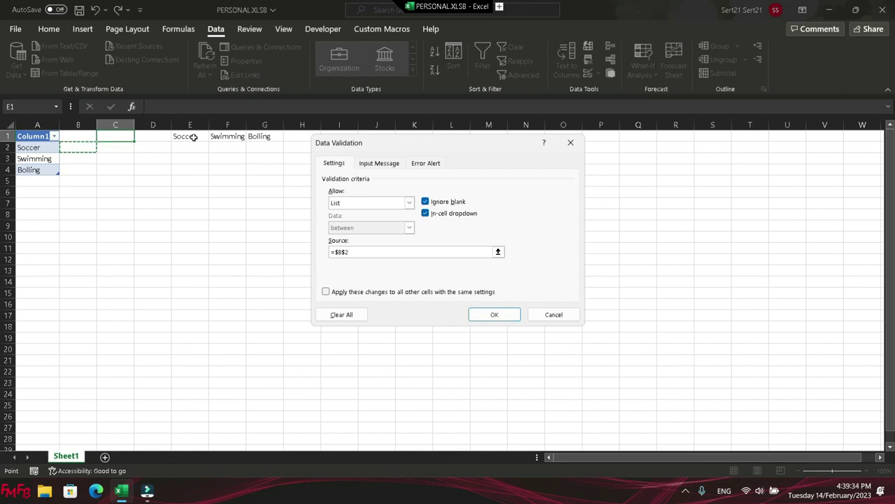
{"action": "type", "text": "#"}
{"action": "key", "text": "BackSpace"}
{"action": "key", "text": "BackSpace"}
{"action": "key", "text": "BackSpace"}
{"action": "key", "text": "BackSpace"}
{"action": "key", "text": "BackSpace"}
{"action": "left_click", "coordinate": [197, 136]}
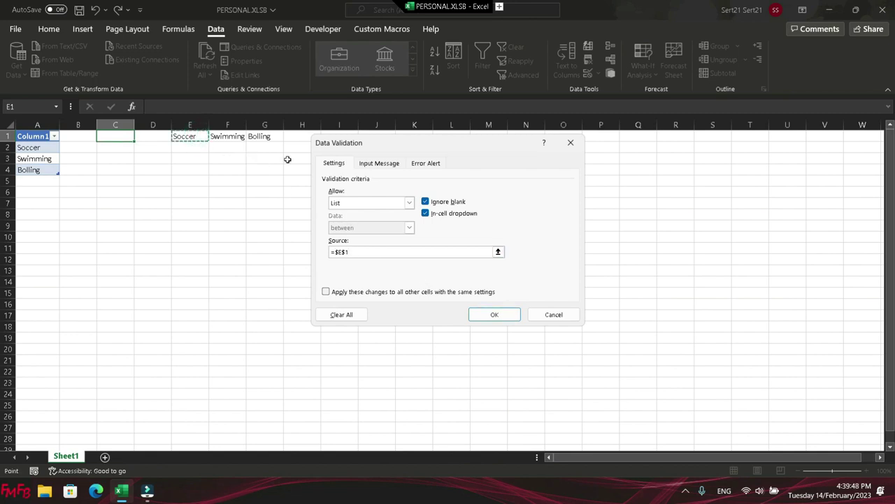
{"action": "type", "text": "#"}
{"action": "left_click", "coordinate": [485, 316]}
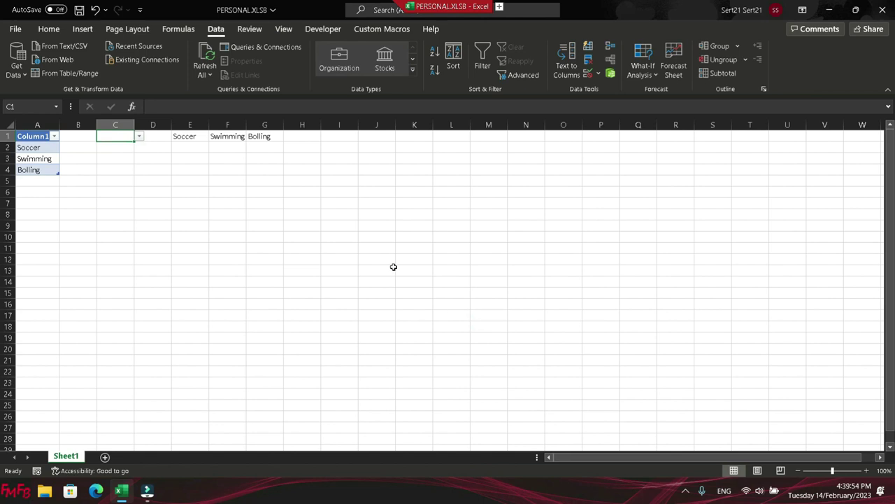
{"action": "type", "text": "s"}
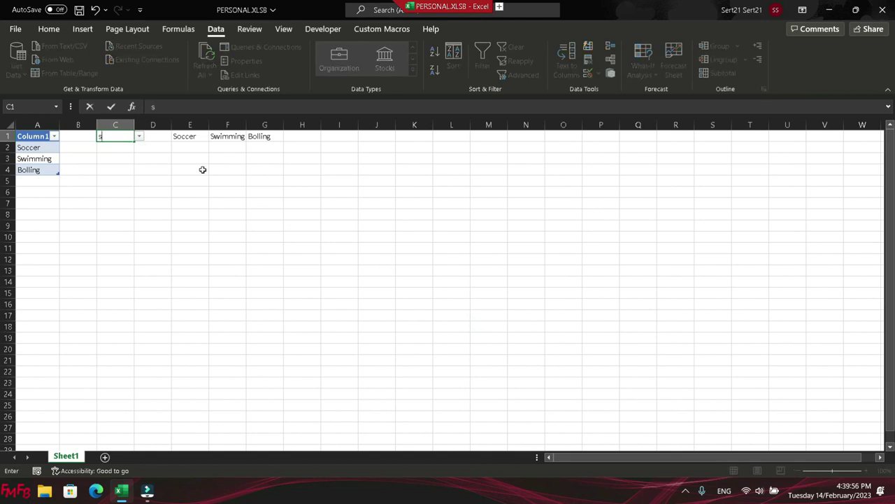
{"action": "left_click", "coordinate": [140, 137]}
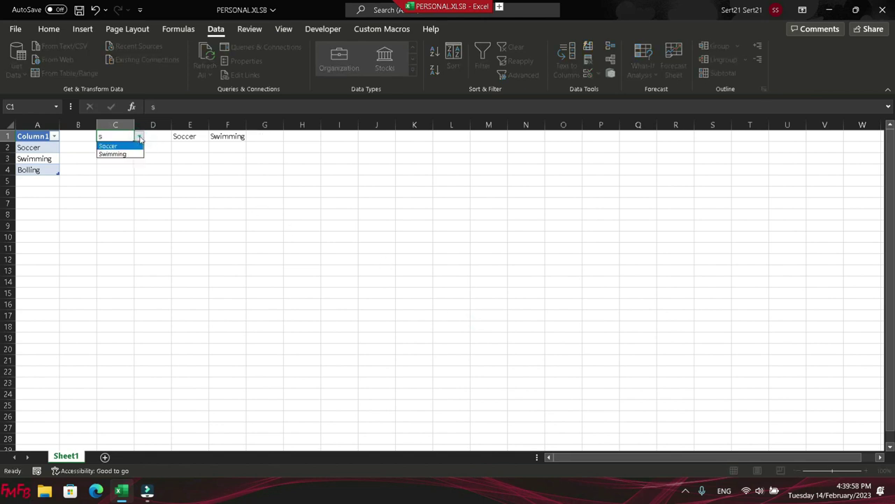
{"action": "left_click", "coordinate": [126, 135]}
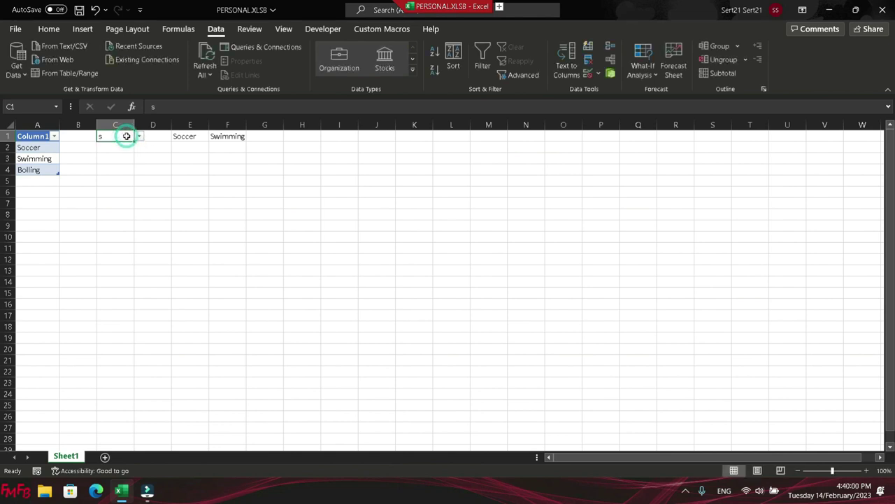
{"action": "key", "text": "BackSpace"}
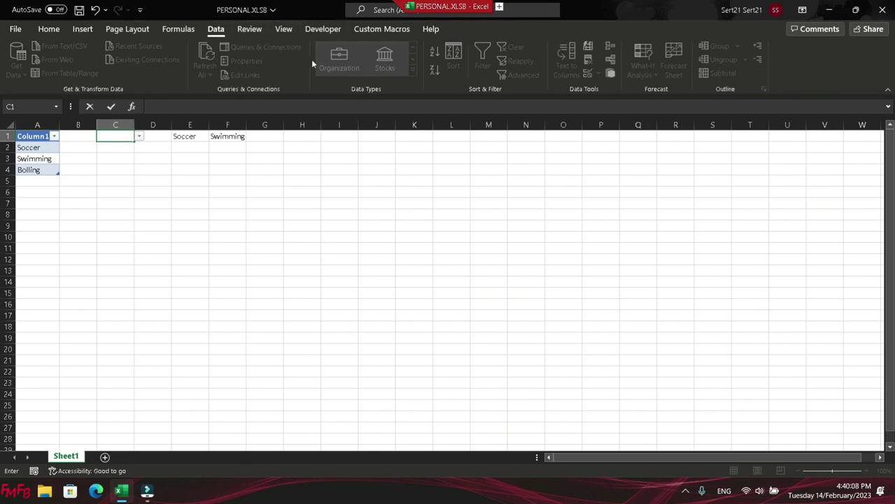
{"action": "type", "text": "s"}
{"action": "key", "text": "ctrl+Return"}
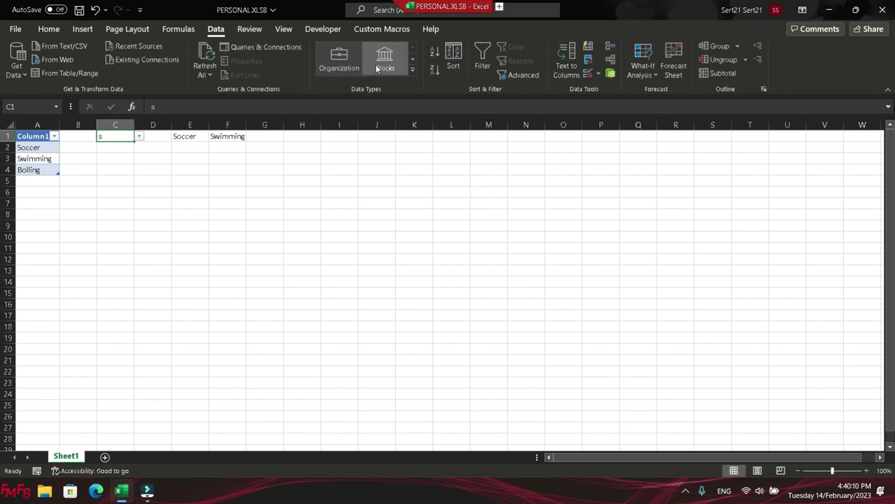
{"action": "left_click", "coordinate": [588, 73]}
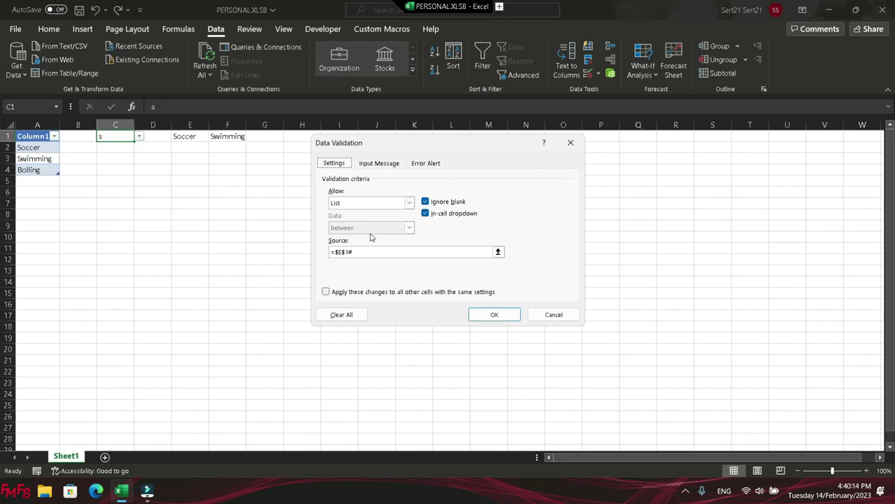
{"action": "left_click", "coordinate": [345, 251]}
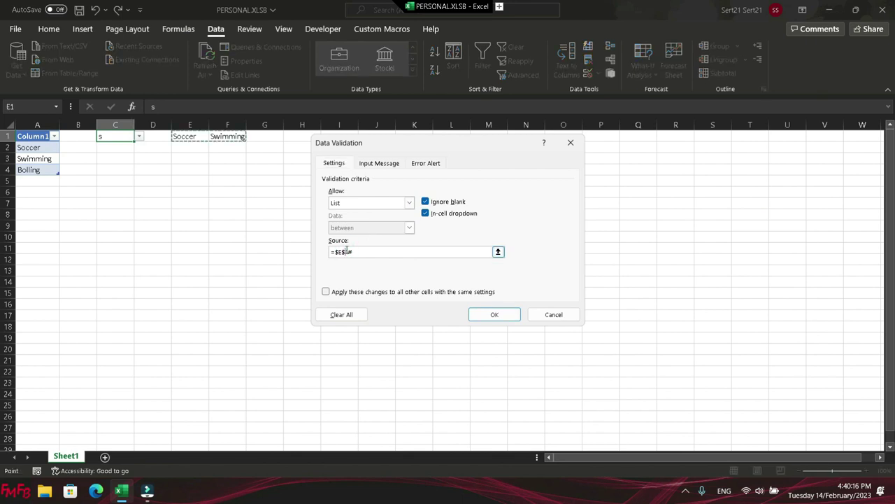
{"action": "key", "text": "shift+Right"}
{"action": "key", "text": "Right"}
{"action": "key", "text": "BackSpace"}
{"action": "key", "text": "BackSpace"}
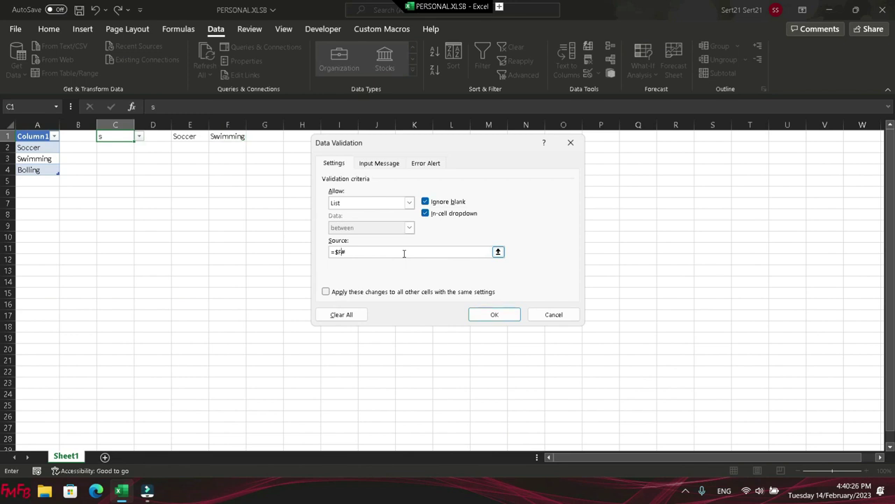
{"action": "key", "text": "Escape"}
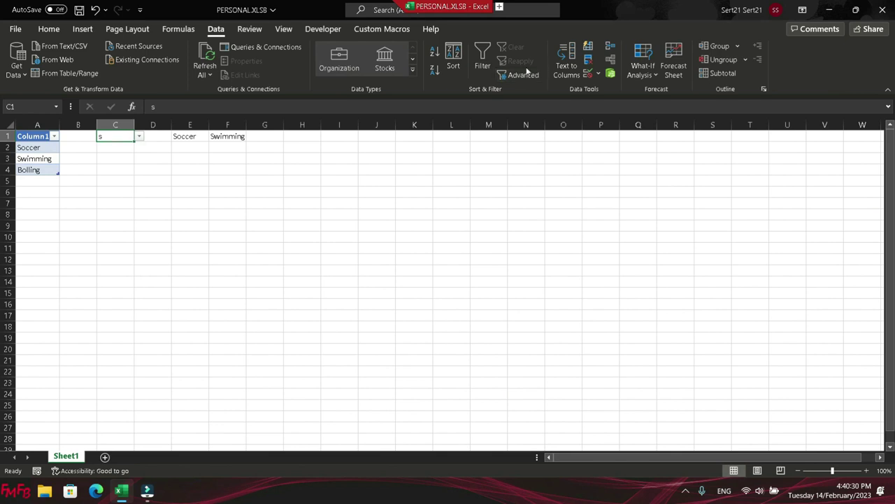
{"action": "left_click", "coordinate": [588, 75]}
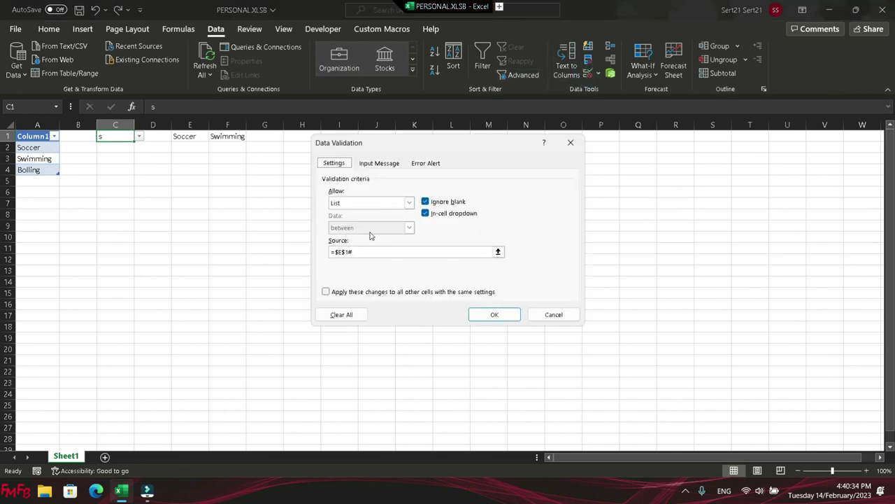
{"action": "left_click", "coordinate": [346, 252]}
{"action": "left_click", "coordinate": [347, 252]}
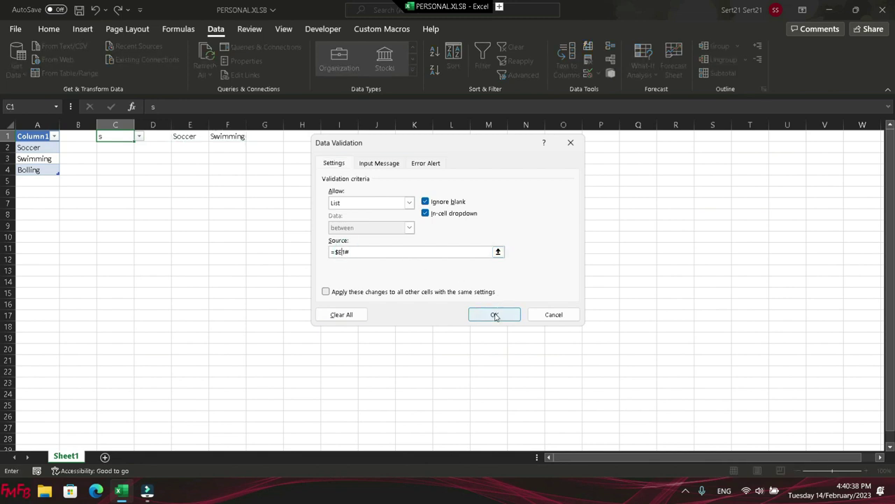
{"action": "left_click", "coordinate": [495, 314]}
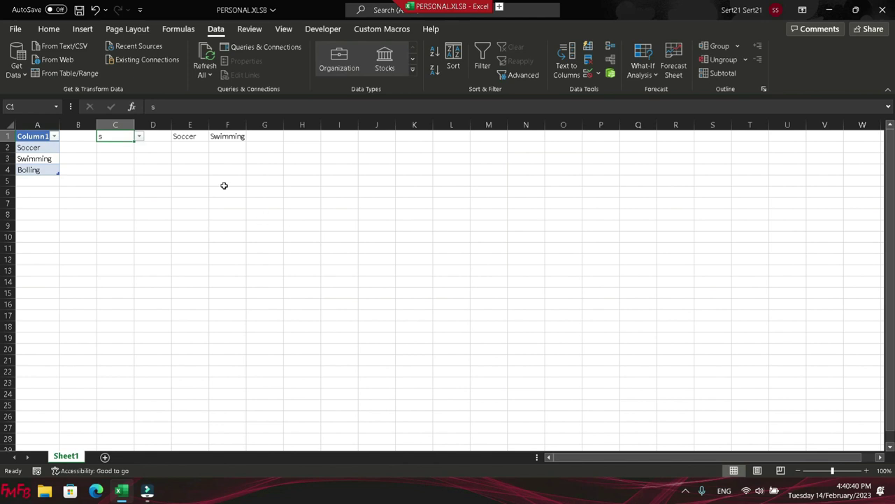
- Copy E1's TRANSPOSE/FILTER formula into E2:E9 so each row spills its own matches
{"action": "left_click", "coordinate": [199, 137]}
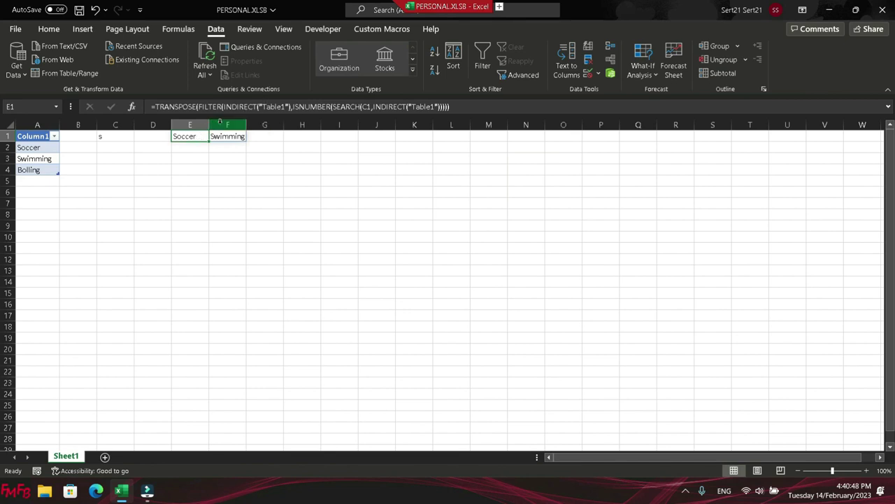
{"action": "key", "text": "ctrl+c"}
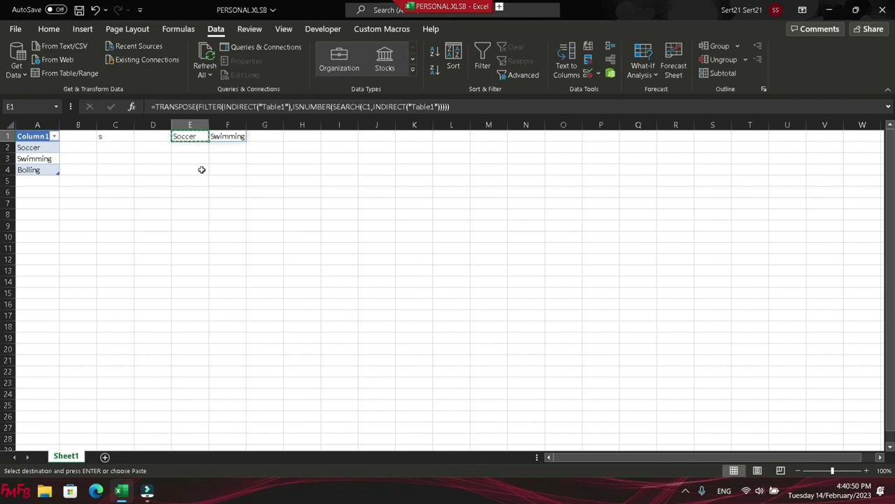
{"action": "key", "text": "Down"}
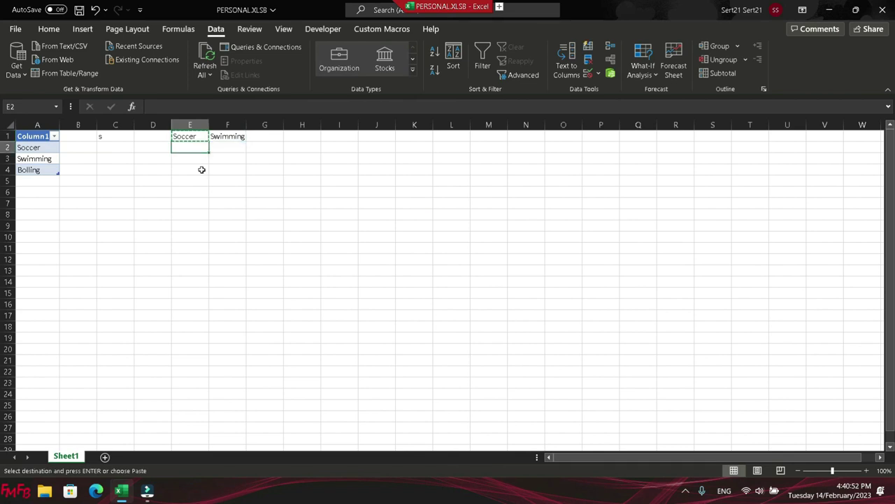
{"action": "key", "text": "Up"}
{"action": "key", "text": "Down"}
{"action": "key", "text": "shift+Down"}
{"action": "key", "text": "shift+Down"}
{"action": "key", "text": "shift+Down"}
{"action": "key", "text": "Up"}
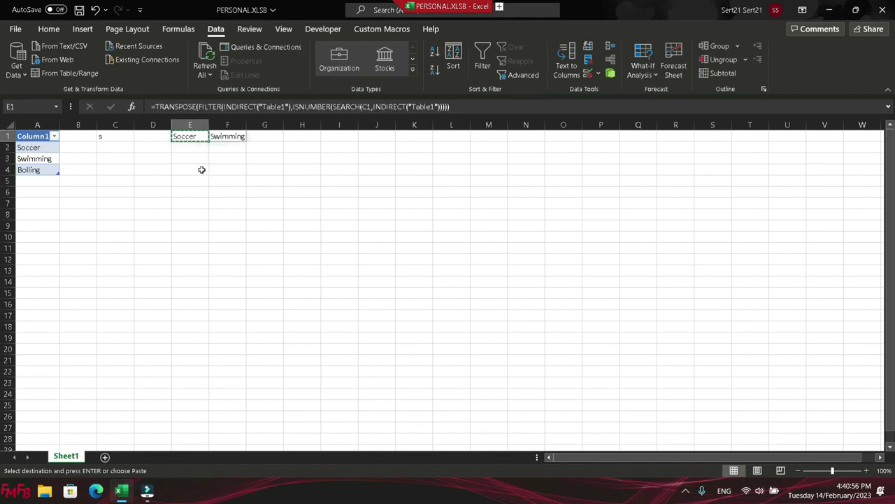
{"action": "key", "text": "Down"}
{"action": "key", "text": "shift+Down"}
{"action": "key", "text": "shift+Down"}
{"action": "key", "text": "shift+Down"}
{"action": "key", "text": "shift+Down"}
{"action": "key", "text": "shift+Down"}
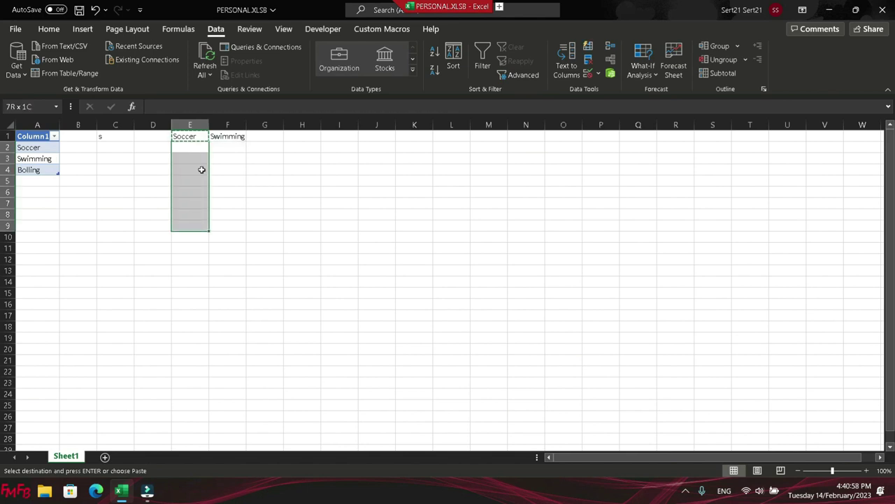
{"action": "key", "text": "ctrl+v"}
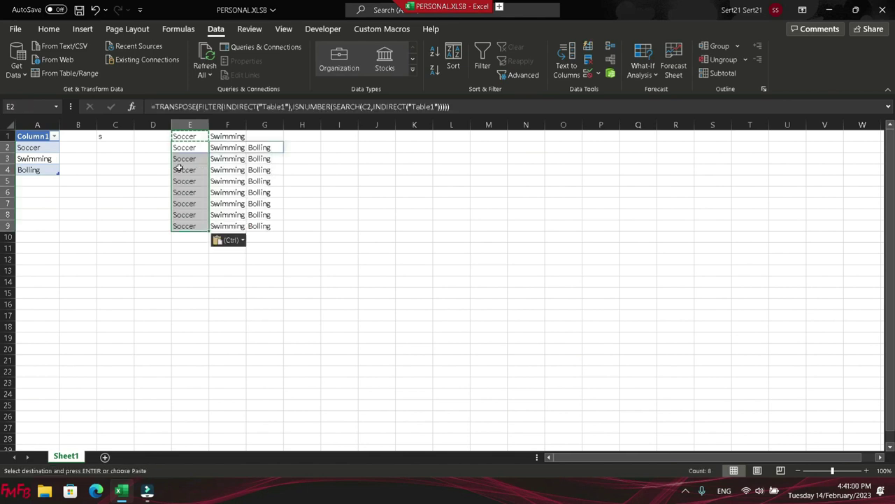
- Fill C1's dropdown down to C9 and enter b in C2 to check its matches
{"action": "left_click", "coordinate": [117, 138]}
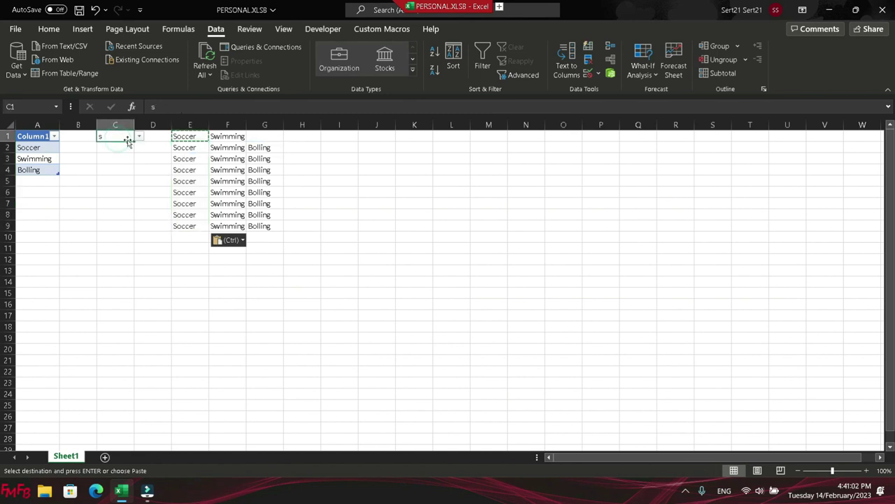
{"action": "left_click_drag", "start_coordinate": [134, 142], "coordinate": [128, 230]}
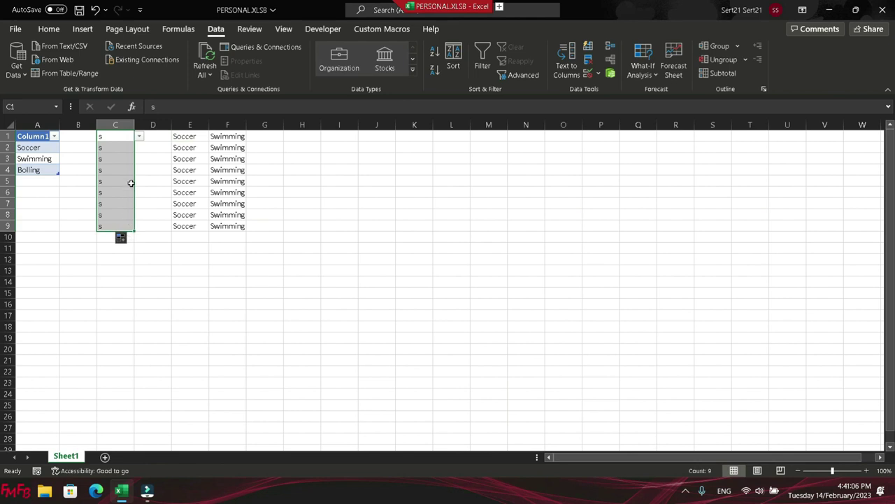
{"action": "left_click", "coordinate": [112, 149]}
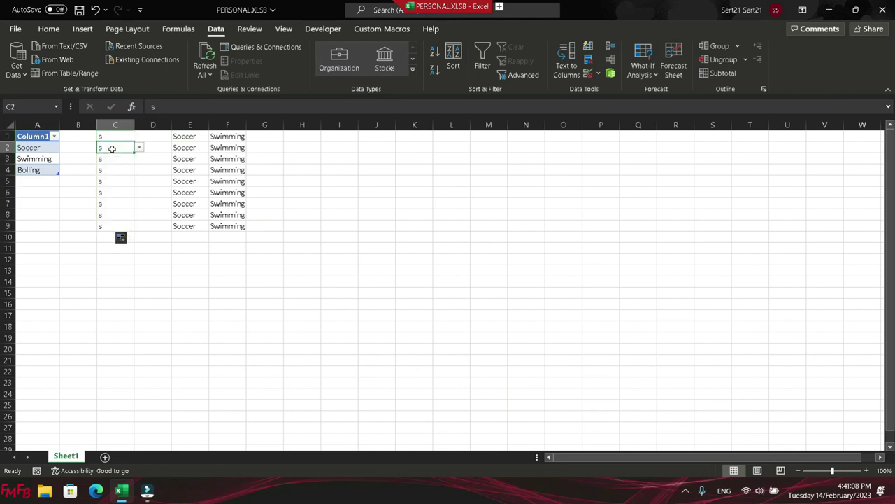
{"action": "type", "text": "b"}
{"action": "left_click", "coordinate": [138, 150]}
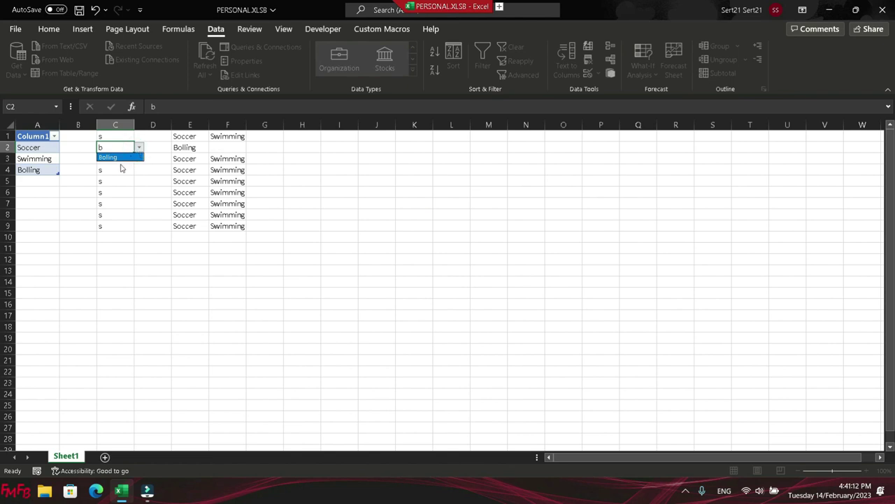
{"action": "left_click", "coordinate": [119, 168]}
- Type so in C3 to pick Soccer, and s in C4 to pick Swimming
{"action": "left_click", "coordinate": [115, 158]}
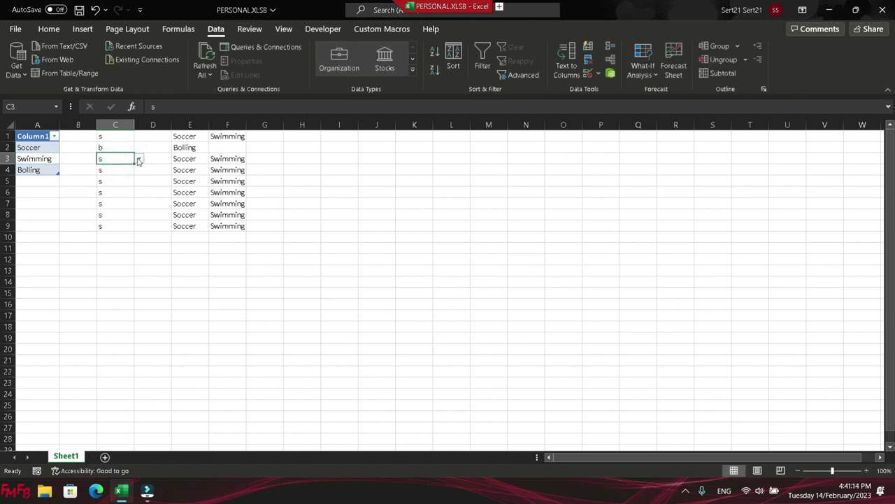
{"action": "left_click", "coordinate": [139, 158]}
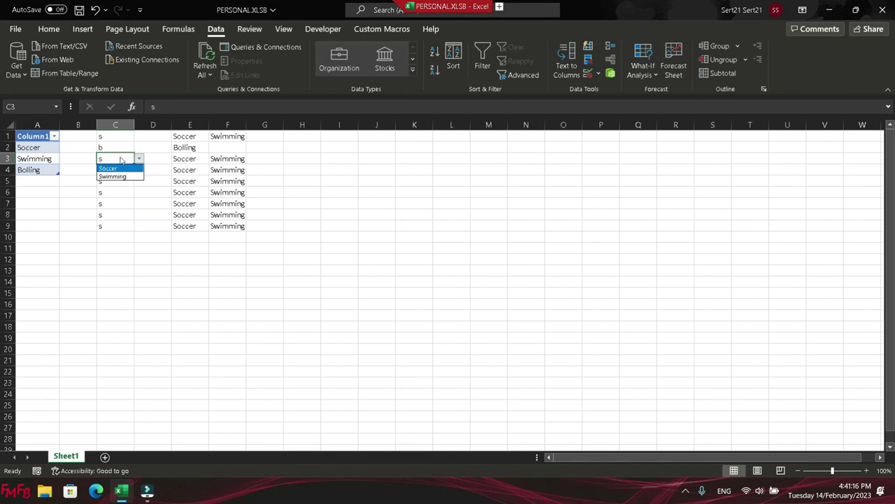
{"action": "left_click", "coordinate": [121, 160]}
{"action": "type", "text": "so"}
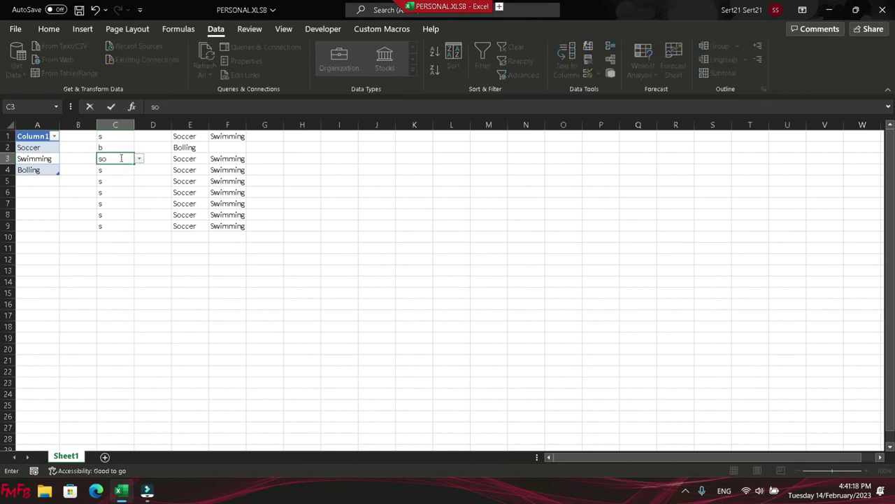
{"action": "left_click", "coordinate": [133, 169]}
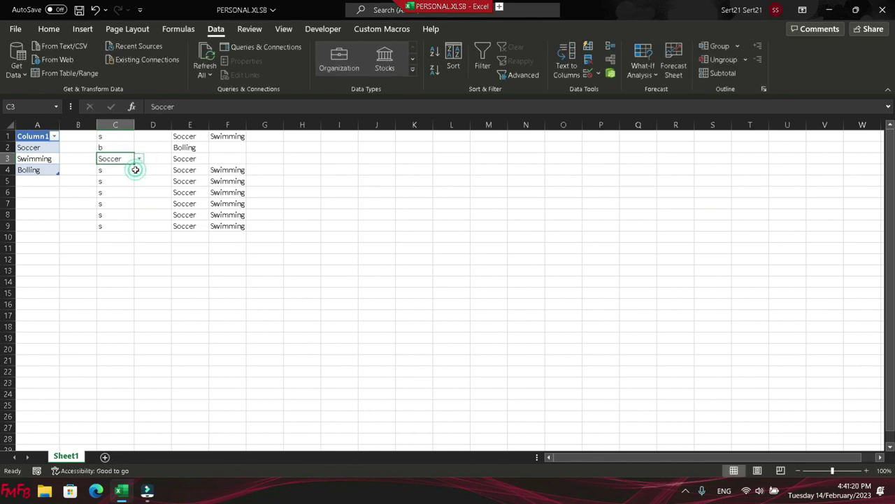
{"action": "left_click", "coordinate": [131, 171]}
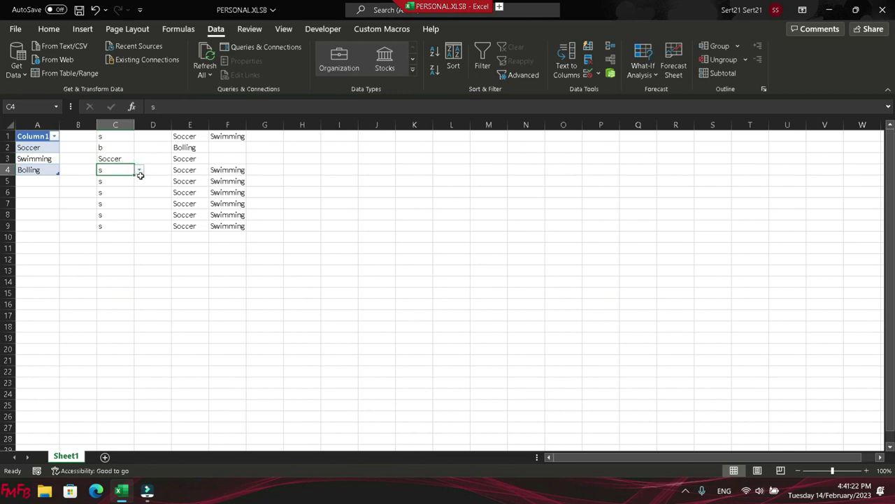
{"action": "type", "text": "s"}
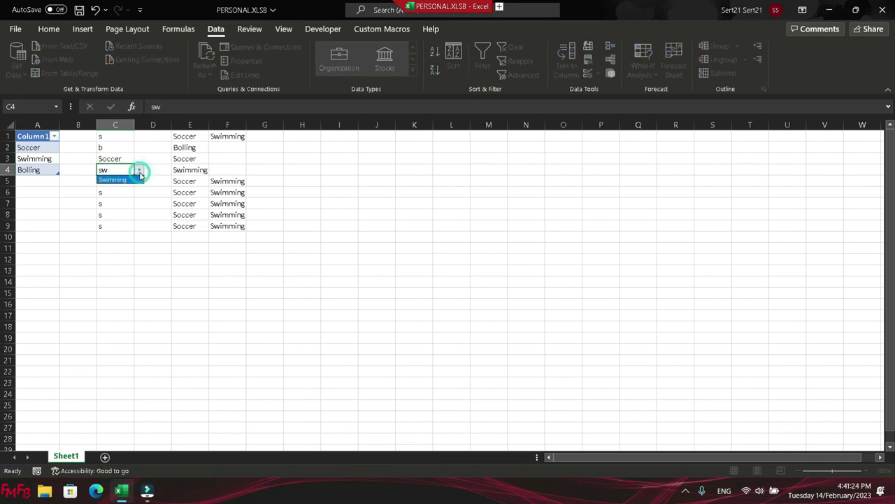
{"action": "left_click", "coordinate": [137, 180]}
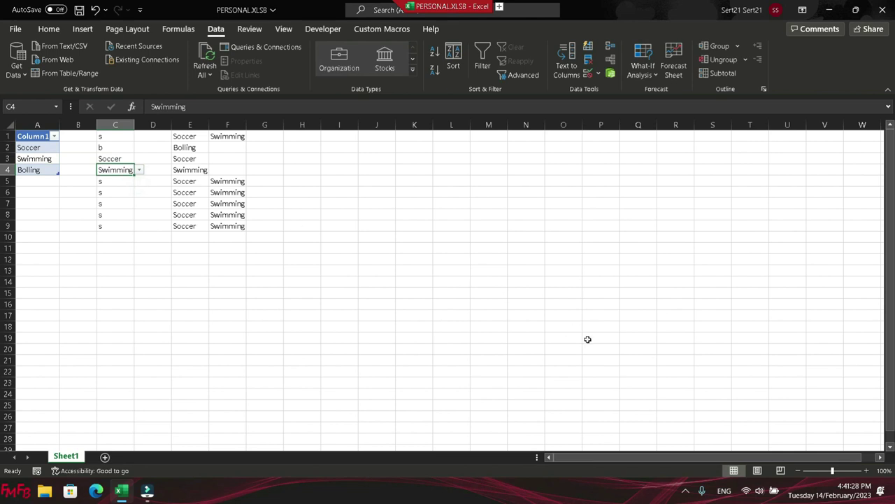
{"action": "left_click", "coordinate": [687, 489]}
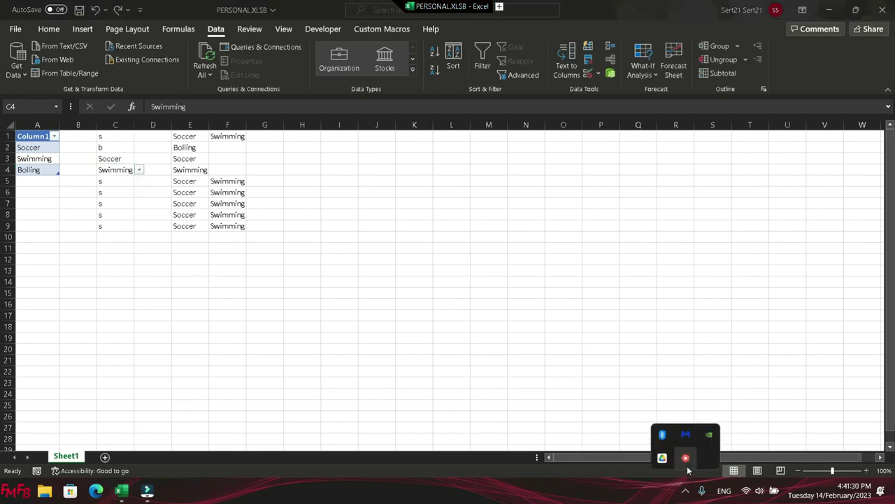